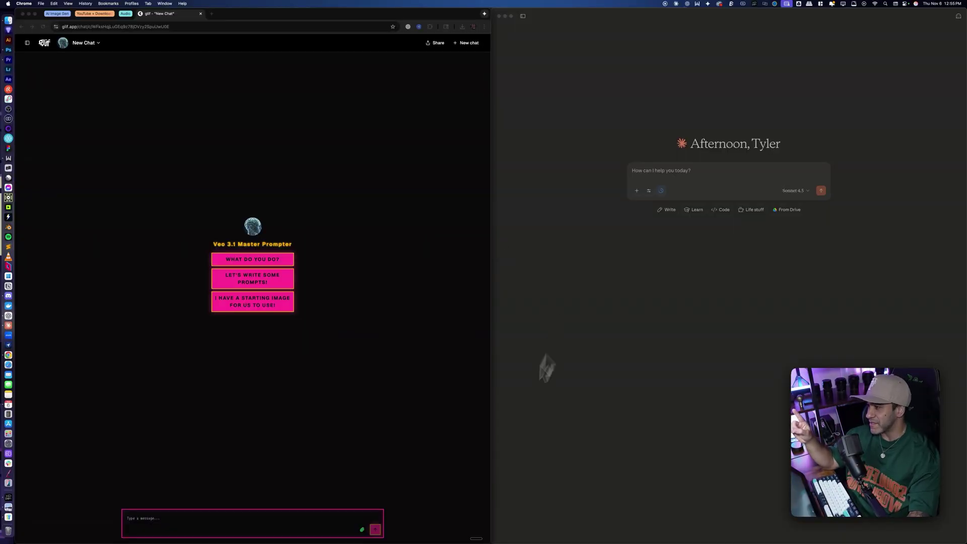
Dictate a gothic ramen mukbang video idea to the Veo 3.1 Master Prompter and send it
{"action": "left_click", "coordinate": [203, 518]}
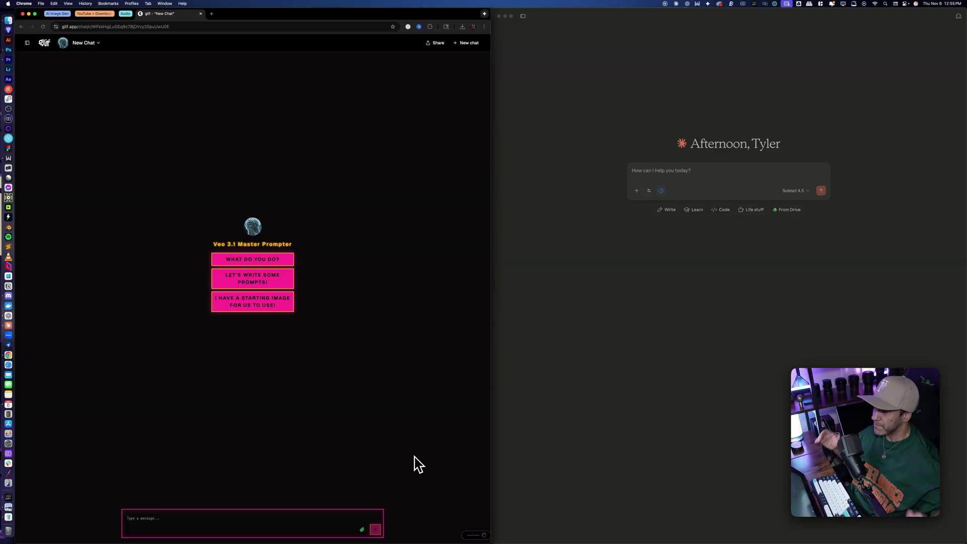
{"action": "key", "text": "Return"}
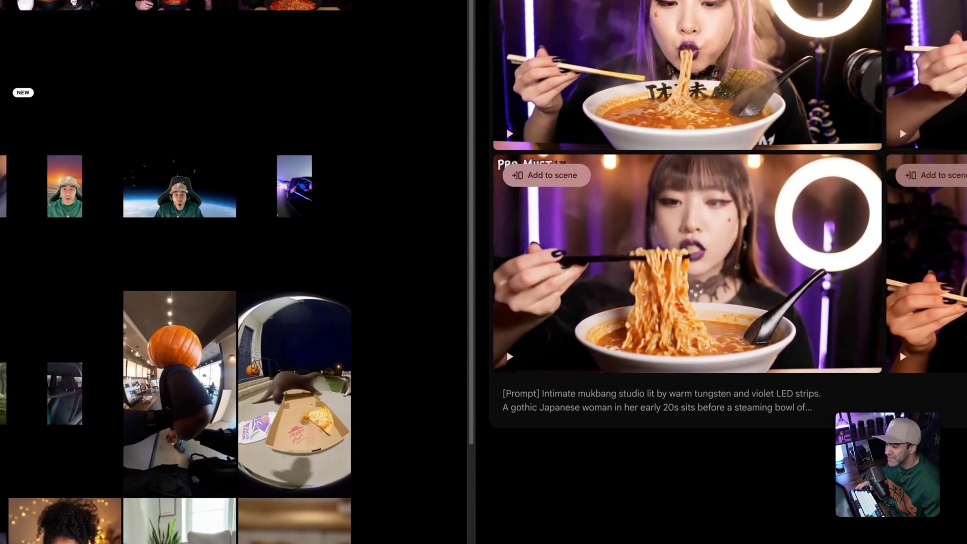
Preview the 1_VEO.mp4 ramen clip in an enlarged window, then move on to 1_SORA.mp4
{"action": "key", "text": "space"}
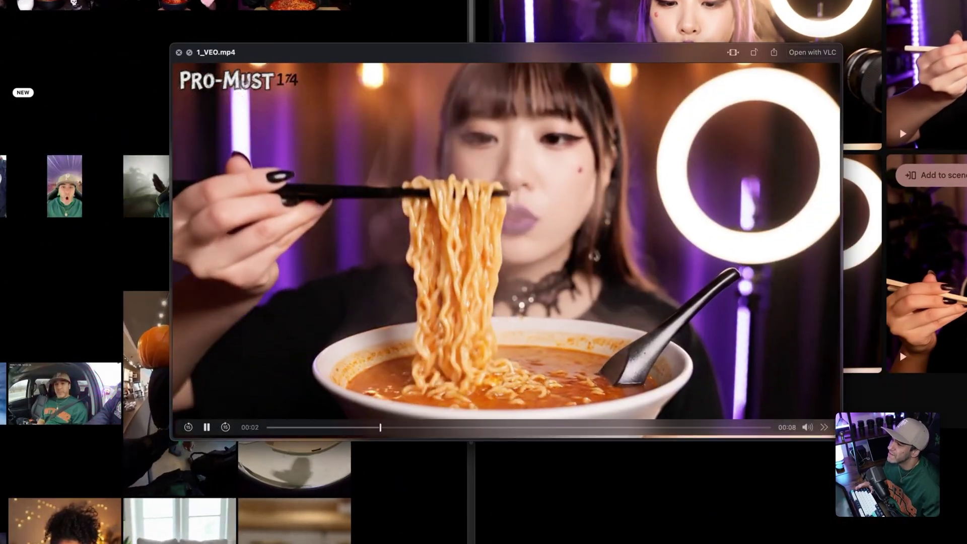
{"action": "left_click_drag", "start_coordinate": [831, 430], "coordinate": [891, 524]}
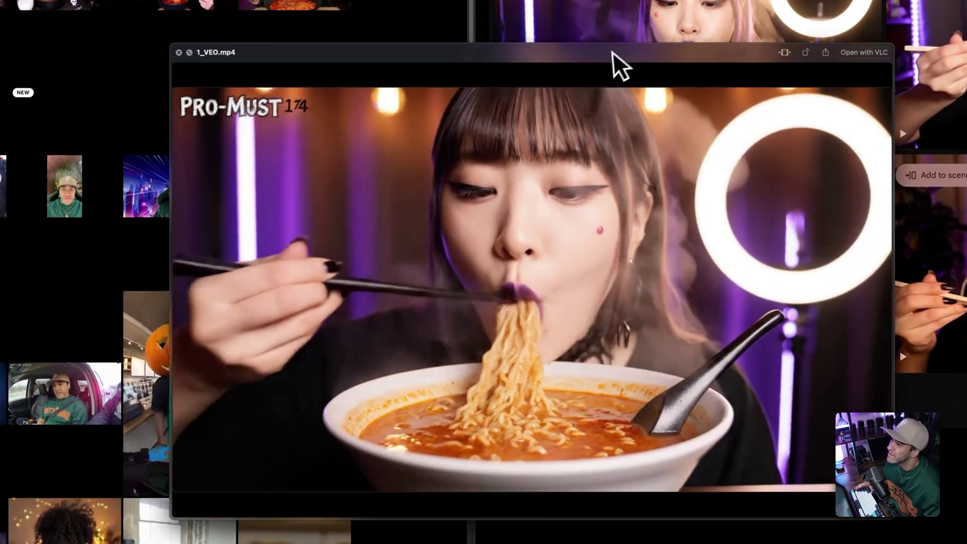
{"action": "left_click_drag", "start_coordinate": [610, 61], "coordinate": [542, 34]}
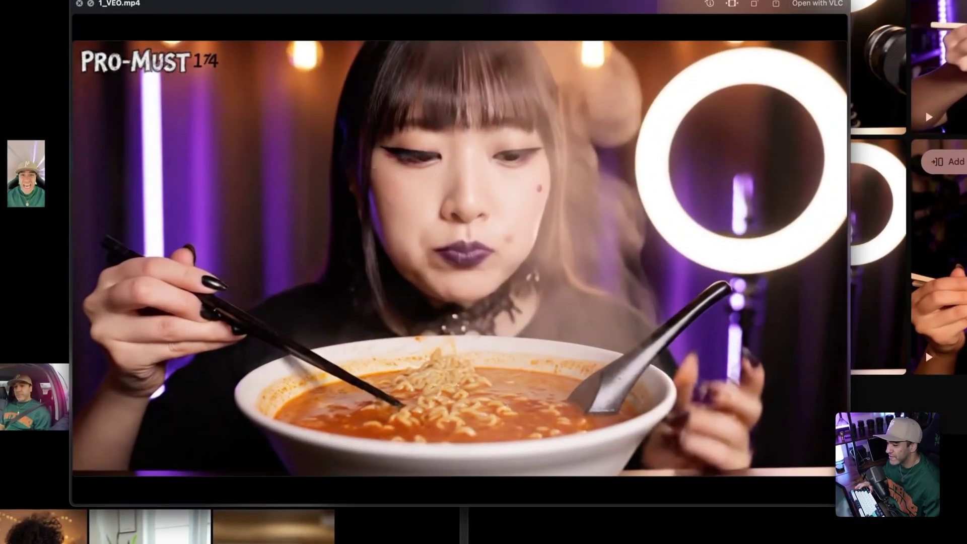
{"action": "key", "text": "Left"}
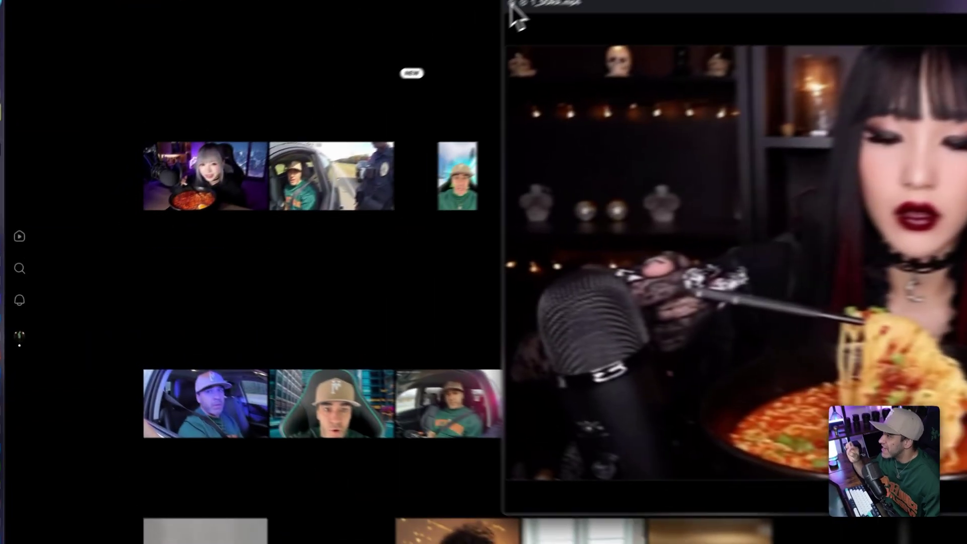
Dismiss the clip preview to reveal the full gothic ramen prompt in Glif
{"action": "left_click", "coordinate": [282, 139]}
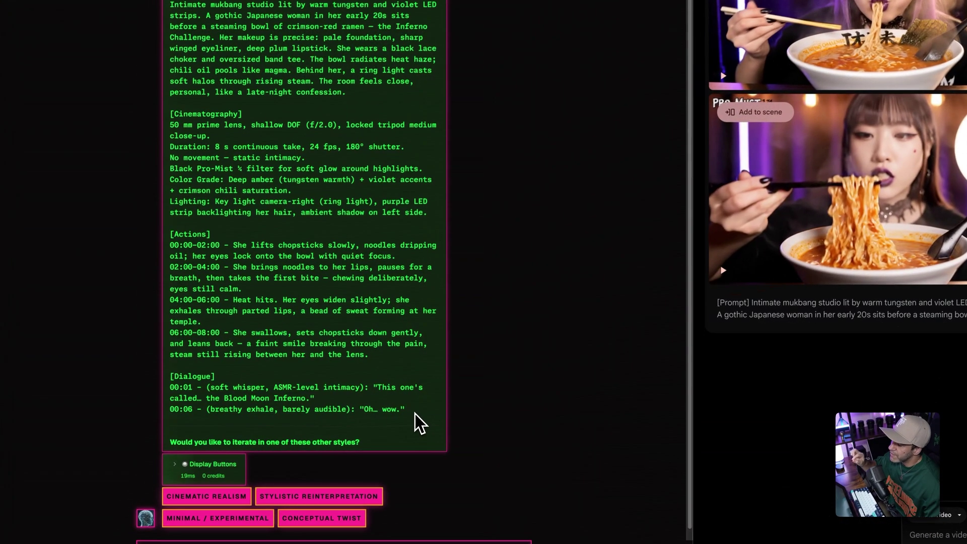
Select the generated ramen prompt block, then put the Sora drafts window on the left half
{"action": "triple_click", "coordinate": [268, 419]}
{"action": "left_click", "coordinate": [371, 411]}
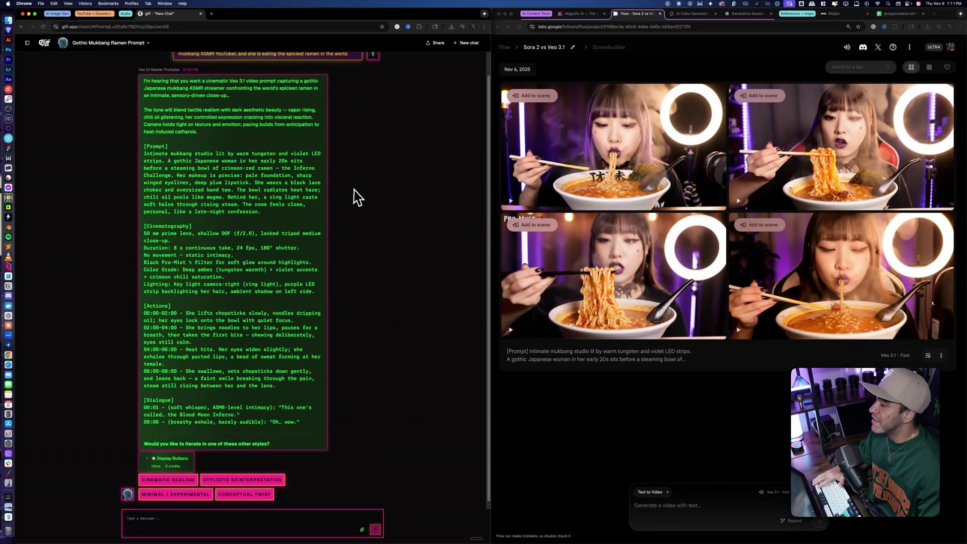
{"action": "key", "text": "ctrl+Up"}
{"action": "left_click", "coordinate": [201, 216]}
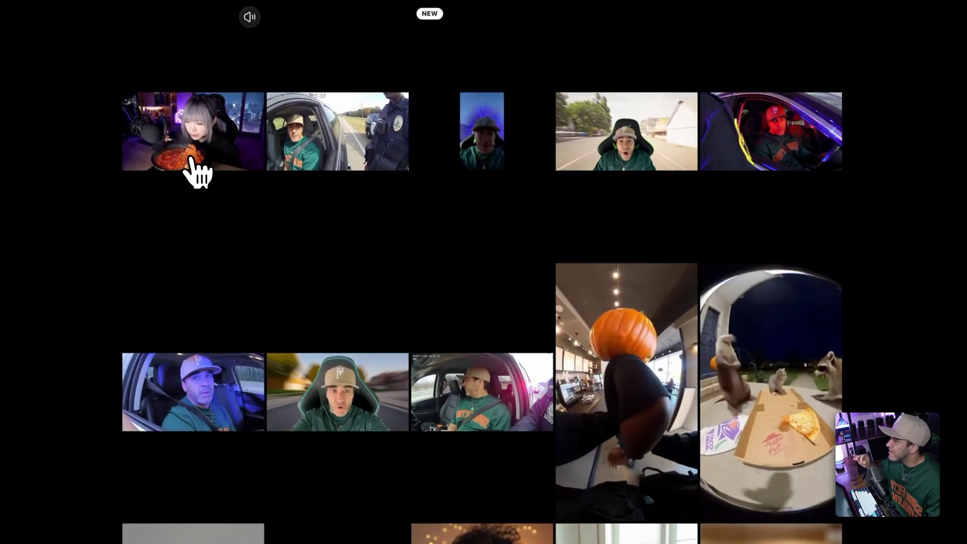
Open the silver-haired ramen draft enlarged in Sora drafts
{"action": "left_click", "coordinate": [121, 241]}
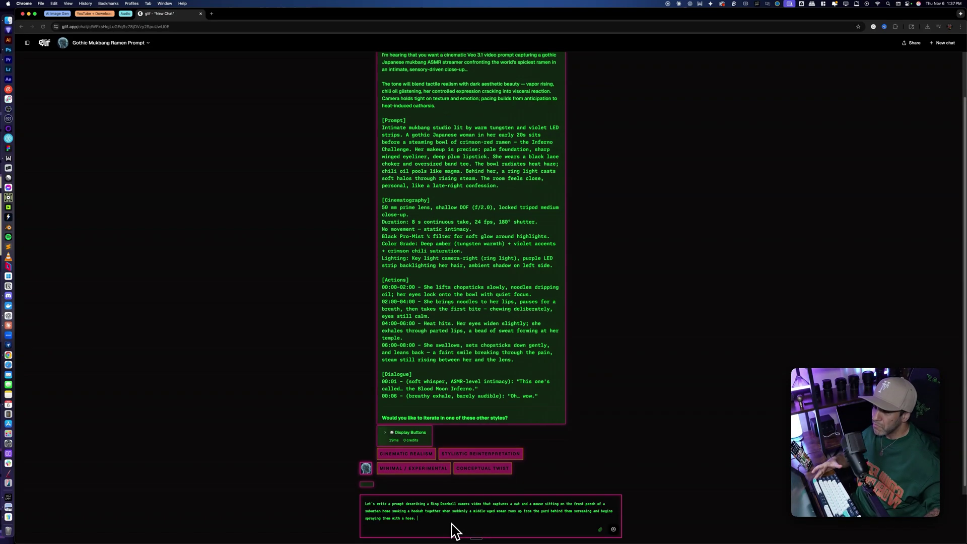
Send the dictated Ring Doorbell cat-and-mouse hookah prompt request to Glif
{"action": "key", "text": "Return"}
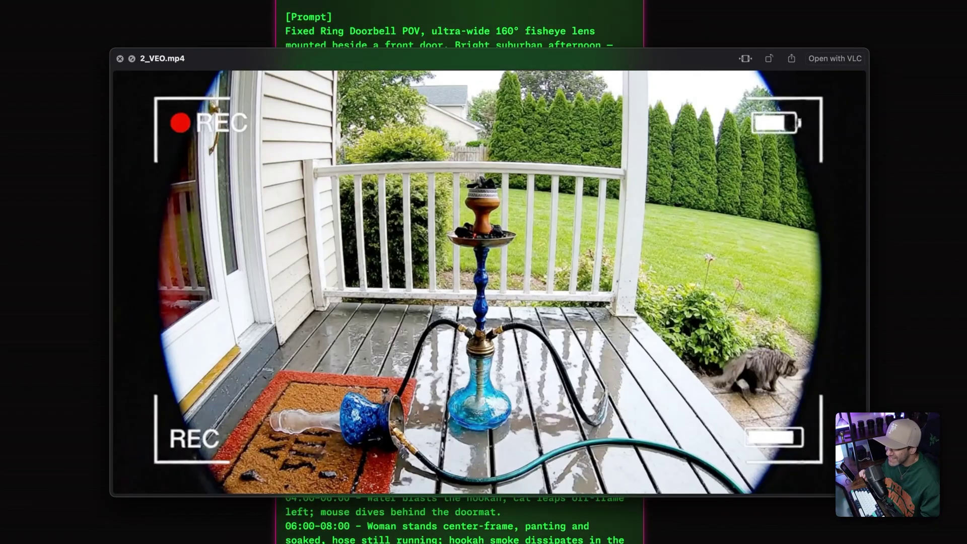
Switch the preview from 2_VEO.mp4 to the 2_SORA.mp4 doorbell clip
{"action": "key", "text": "Right"}
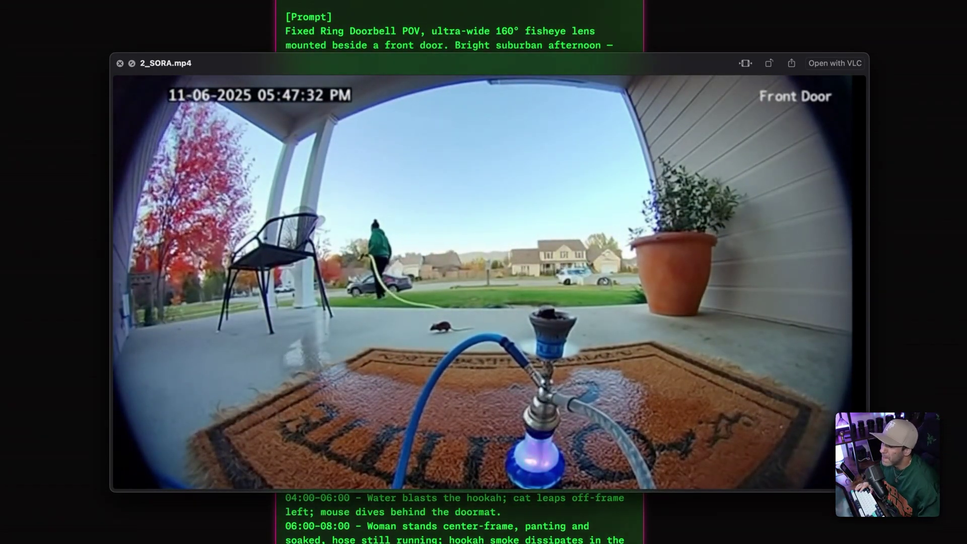
Compare the doorbell hookah clips 2_SORA_2.mp4, 2_VEO.mp4 and the Sora version in preview
{"action": "key", "text": "space"}
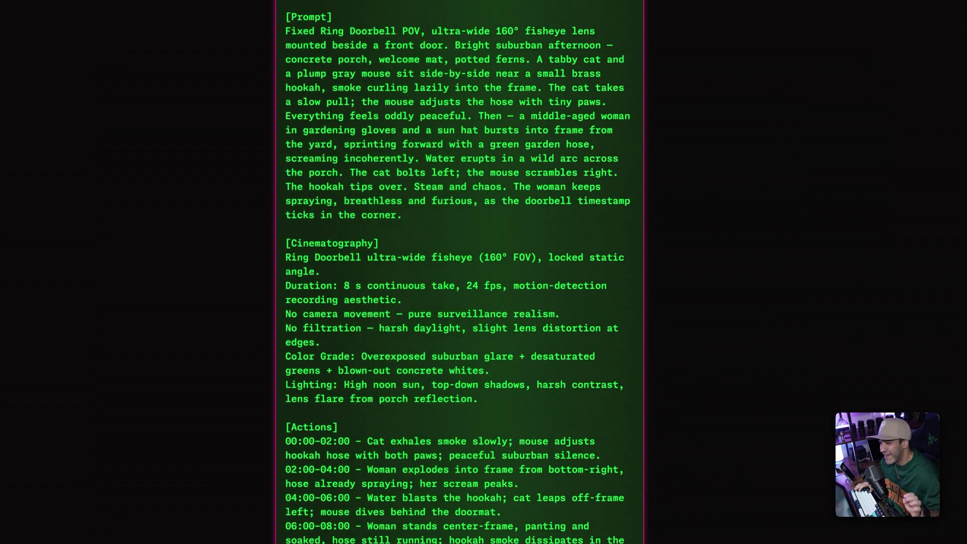
{"action": "key", "text": "space"}
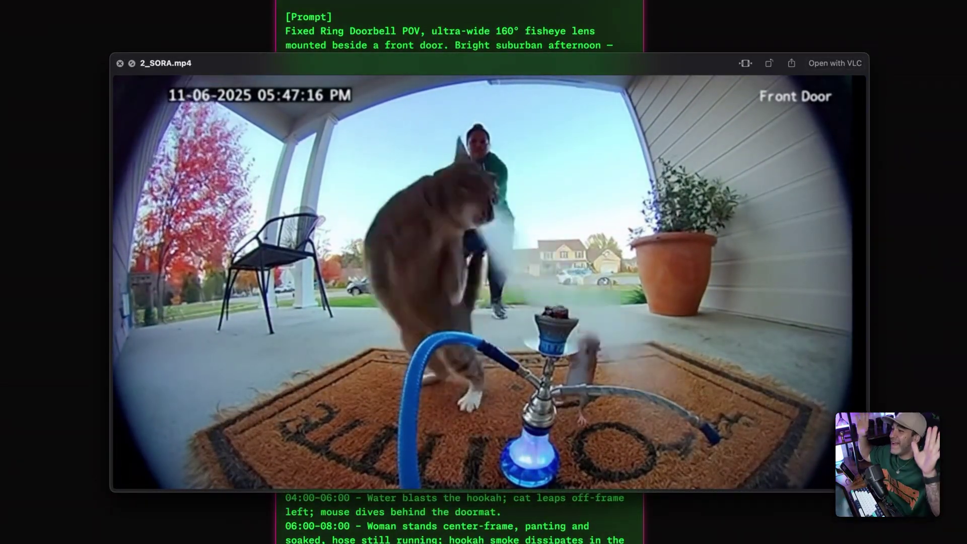
{"action": "key", "text": "space"}
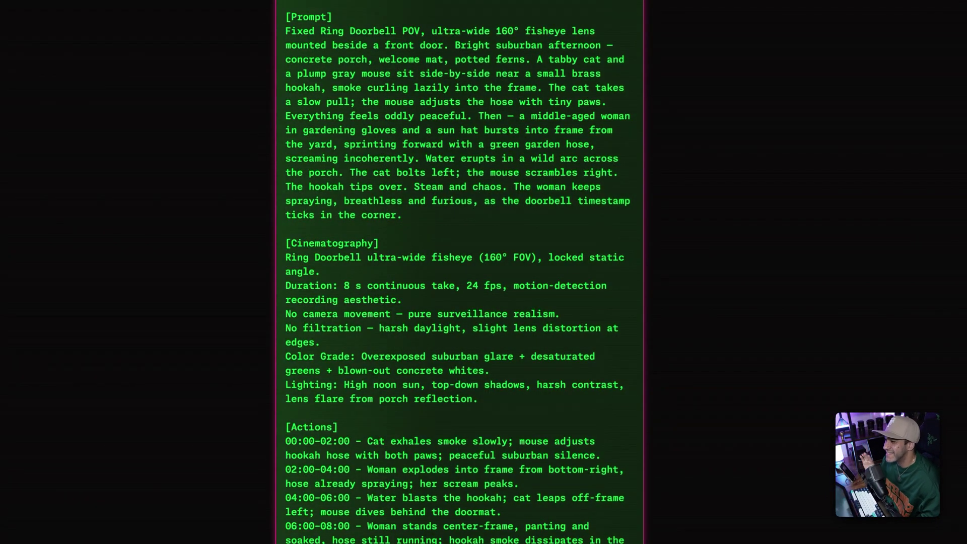
{"action": "key", "text": "space"}
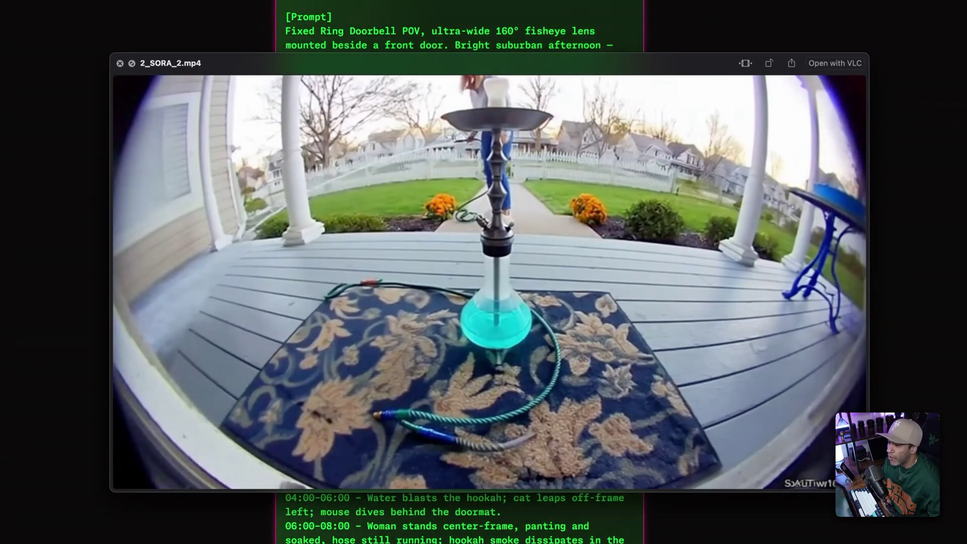
{"action": "key", "text": "Down"}
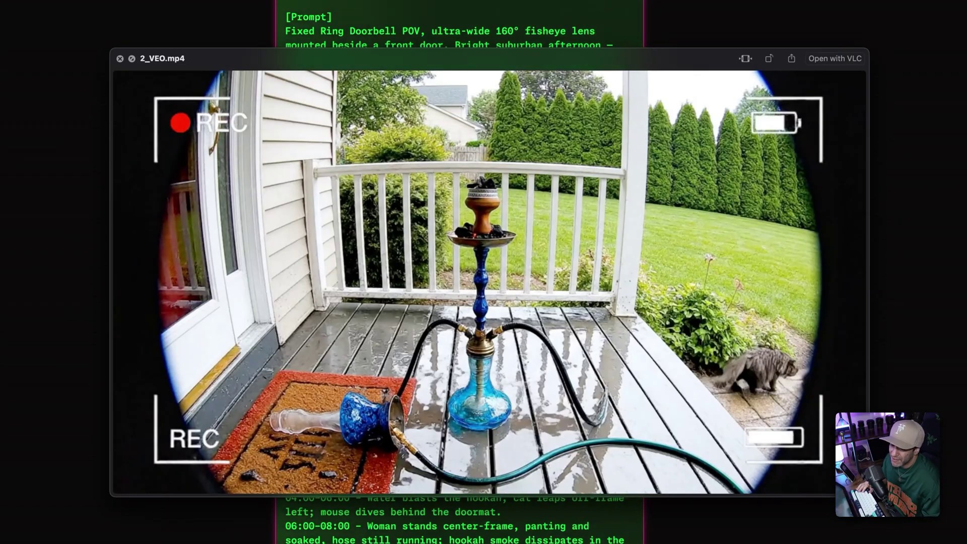
{"action": "key", "text": "Up"}
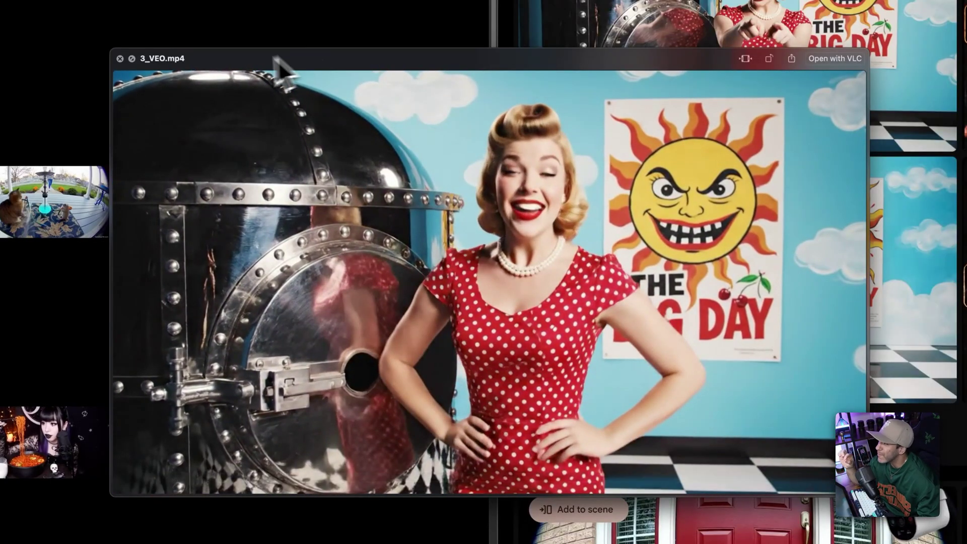
Close the 3_VEO.mp4 1950s pin-up studio video preview
{"action": "left_click", "coordinate": [120, 59]}
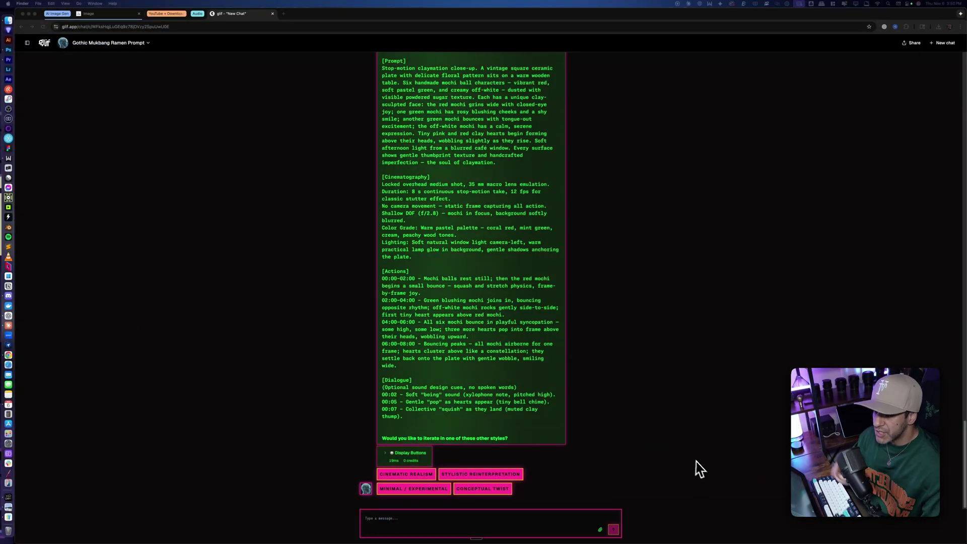
View the mochi plate image full size, then attach it to the Glif message
{"action": "key", "text": "space"}
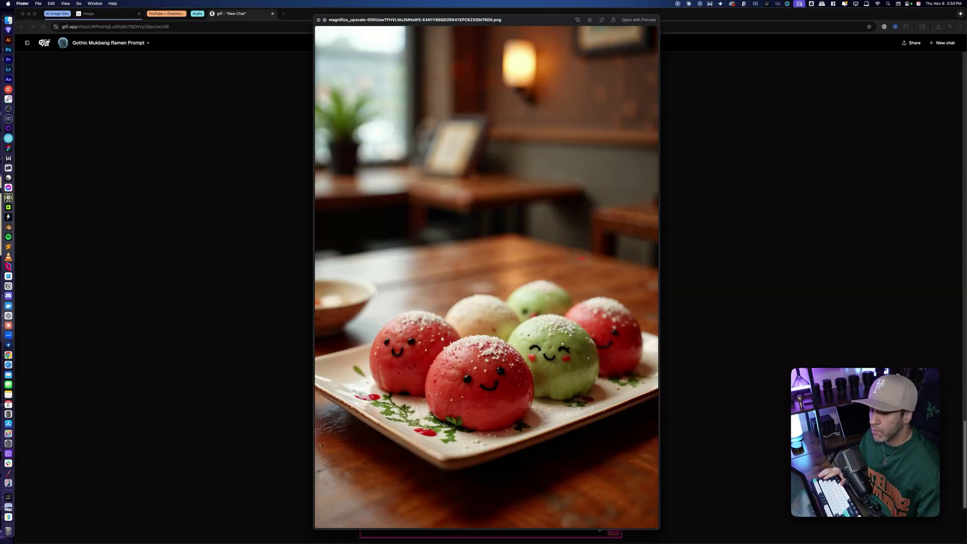
{"action": "key", "text": "space"}
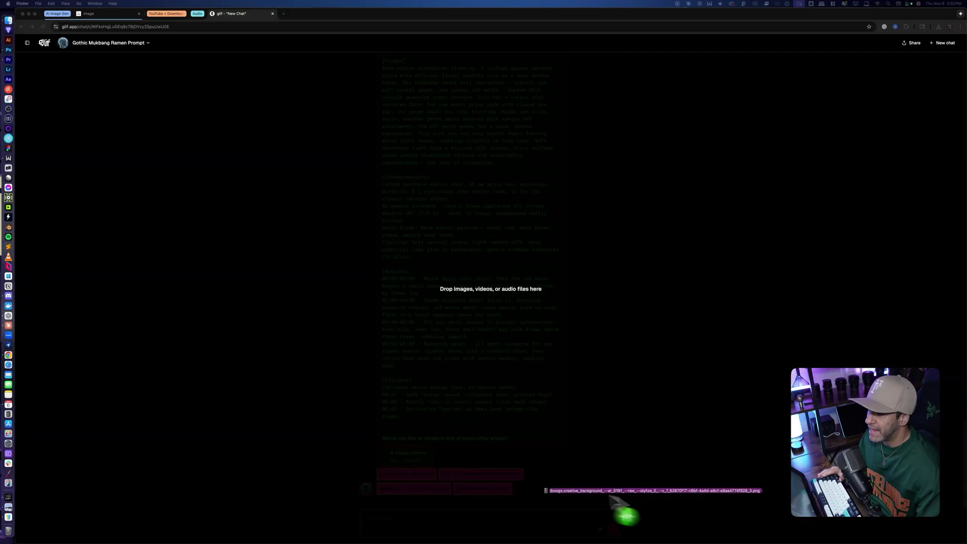
{"action": "left_click_drag", "start_coordinate": [626, 512], "coordinate": [514, 517]}
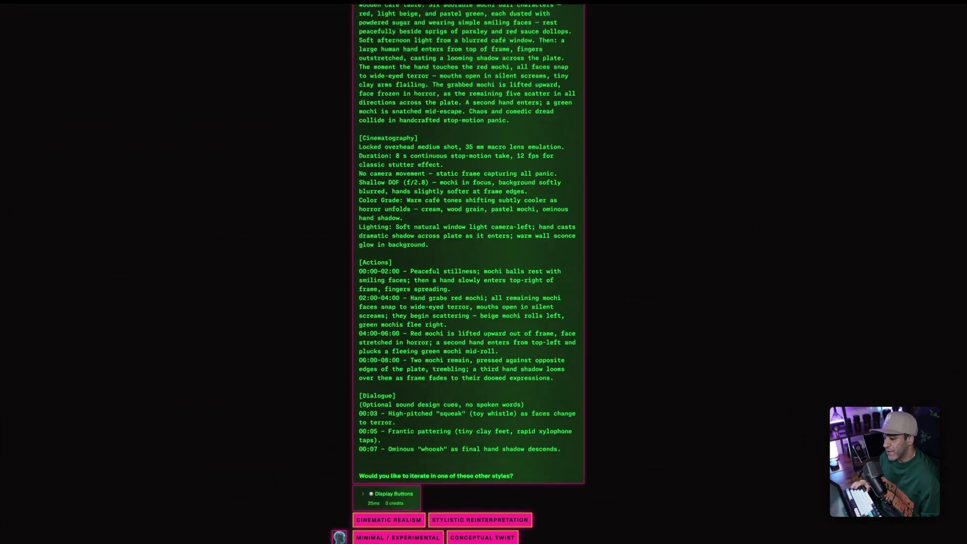
Play the 4_VEO.mp4 Veo mochi clip in Quick Look
{"action": "key", "text": "space"}
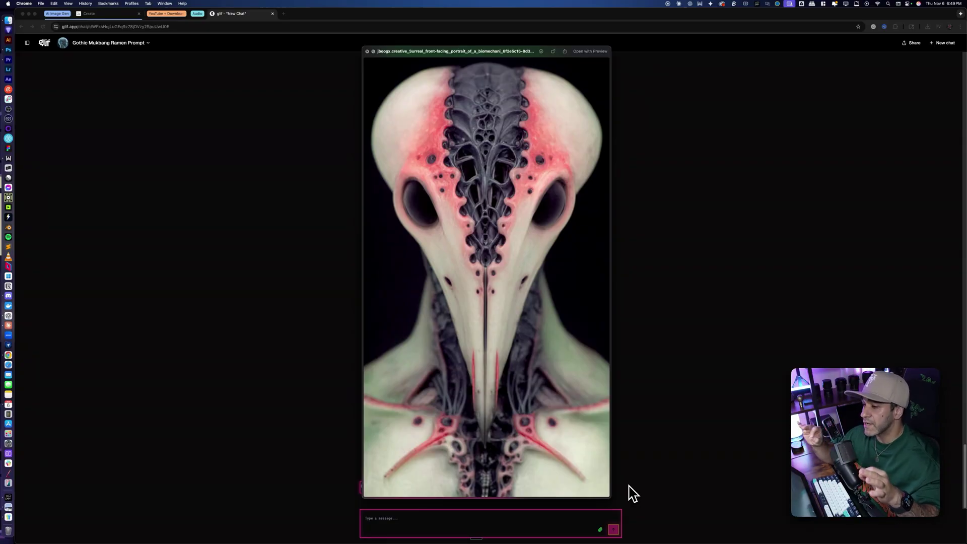
Close the portrait preview and attach the biomechanical alien head portrait to a new chat message
{"action": "left_click", "coordinate": [548, 523]}
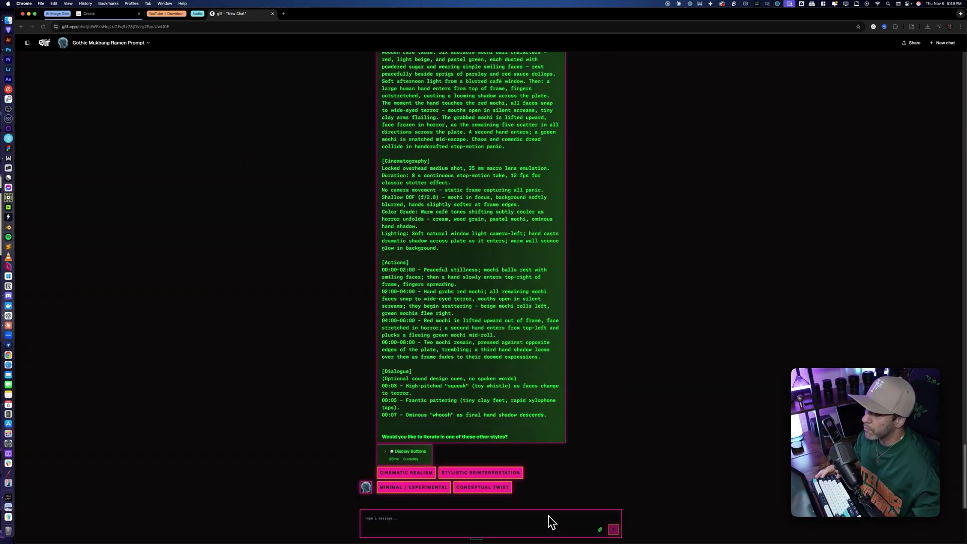
{"action": "left_click", "coordinate": [551, 522]}
{"action": "left_click_drag", "start_coordinate": [549, 521], "coordinate": [517, 529]}
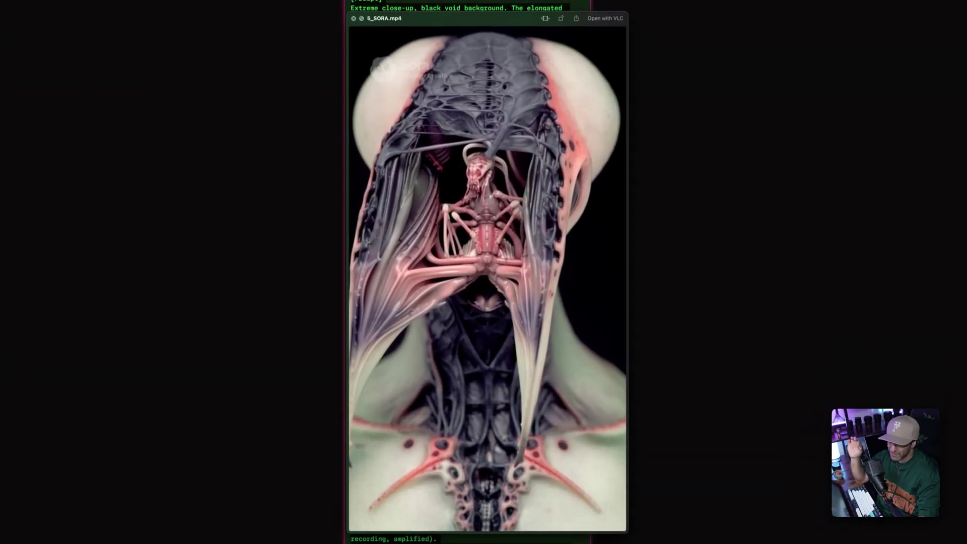
Switch the Quick Look preview from 5_SORA.mp4 to the 5_VEO.mp4 alien clip
{"action": "key", "text": "Down"}
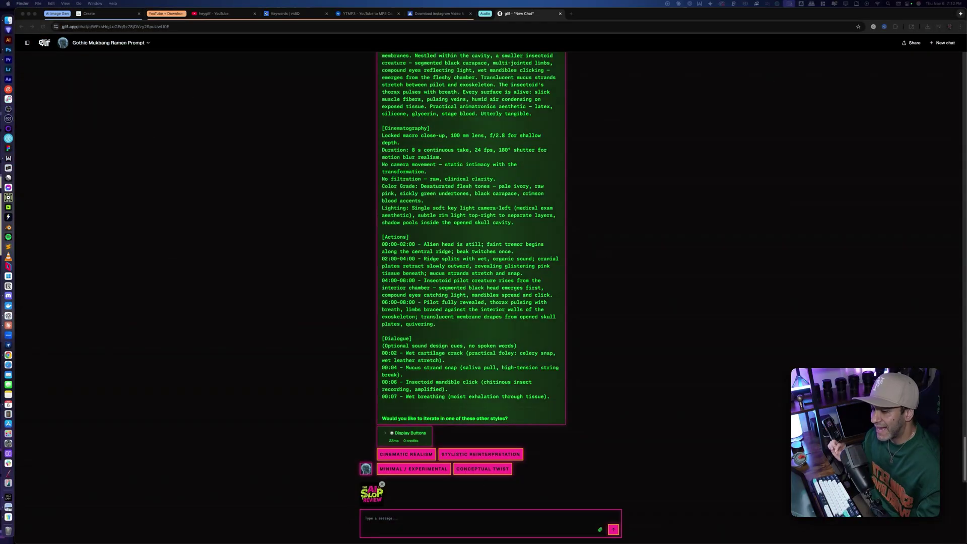
Preview the AI SLOP WIDE.png logo image in Quick Look
{"action": "key", "text": "space"}
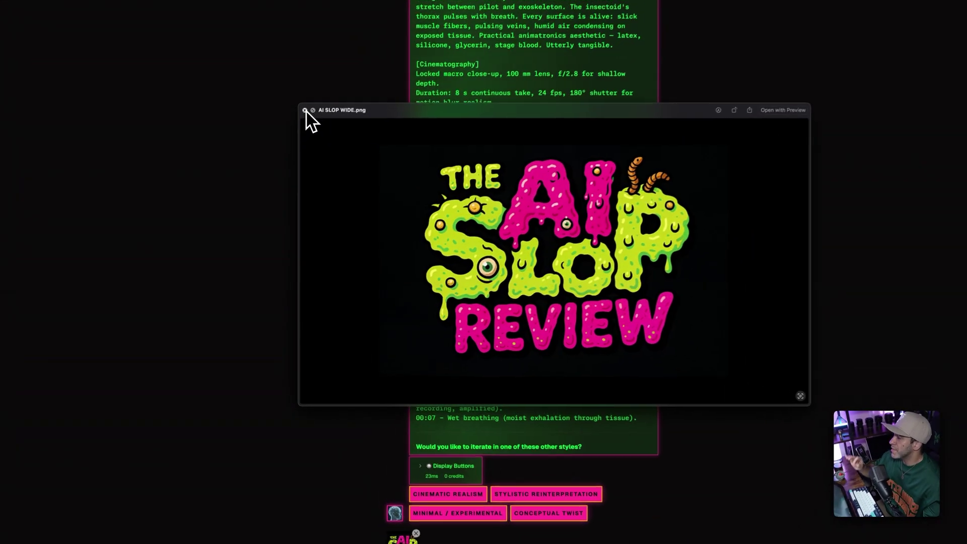
Close the AI SLOP WIDE.png logo preview
{"action": "left_click", "coordinate": [298, 162]}
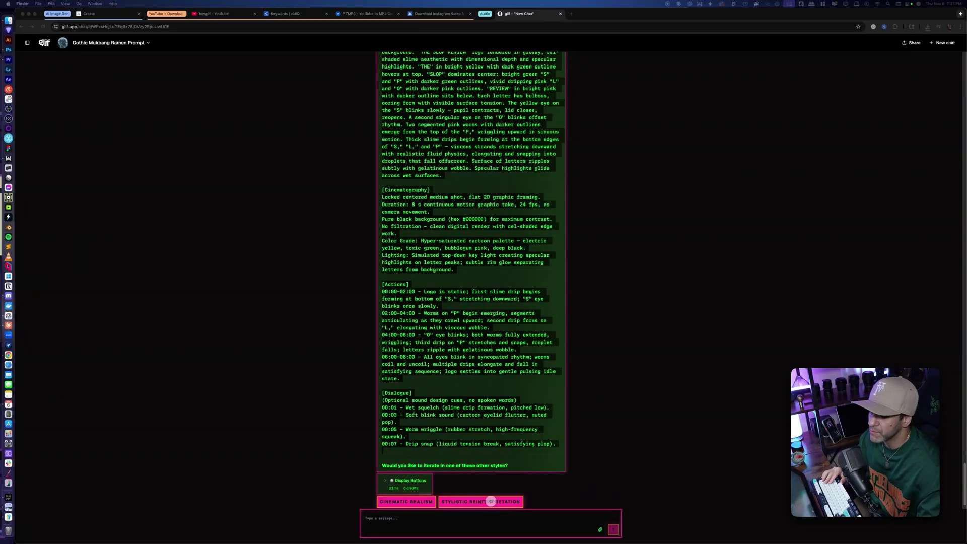
Play the 6_SORA.mp4 logo animation in Quick Look
{"action": "key", "text": "space"}
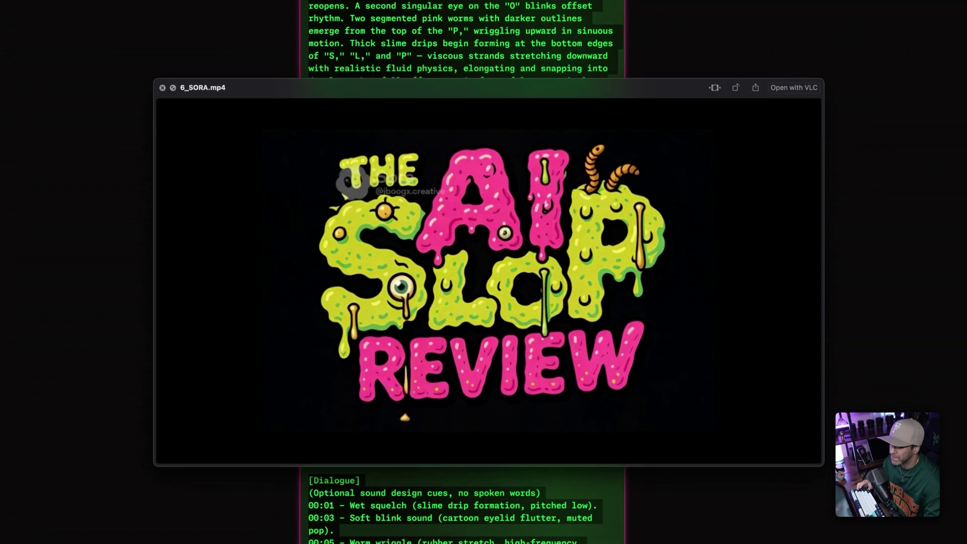
Switch the preview to 6_VEO.mp4 and replay it from the start
{"action": "key", "text": "Down"}
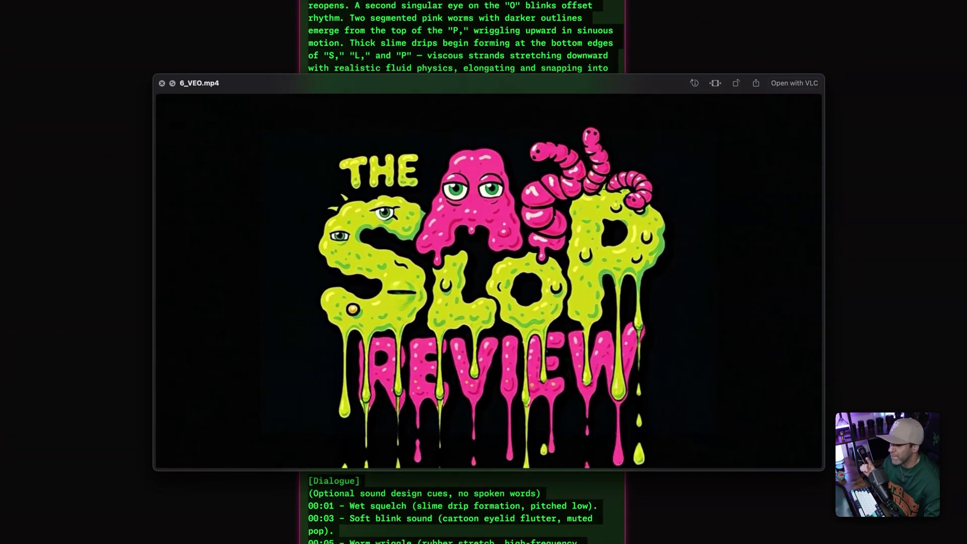
{"action": "key", "text": "space"}
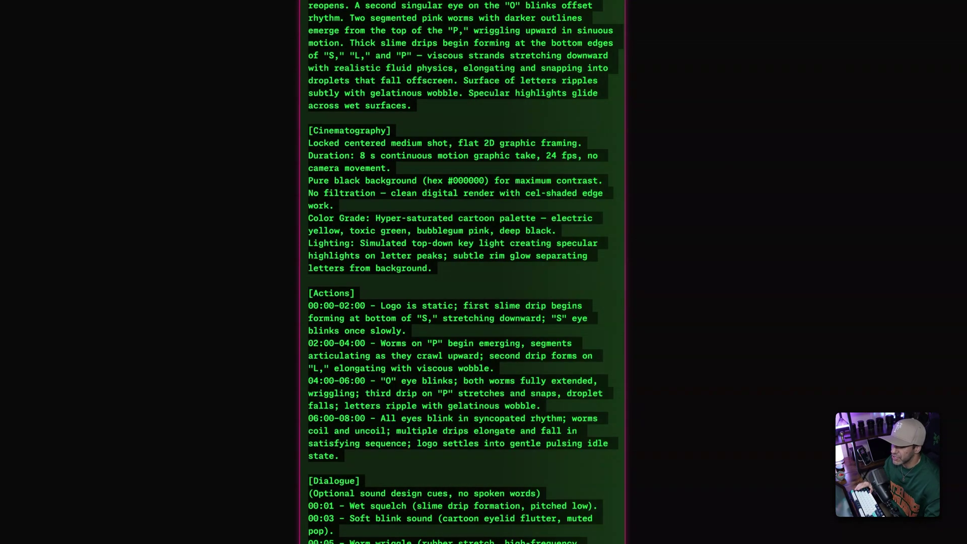
{"action": "key", "text": "space"}
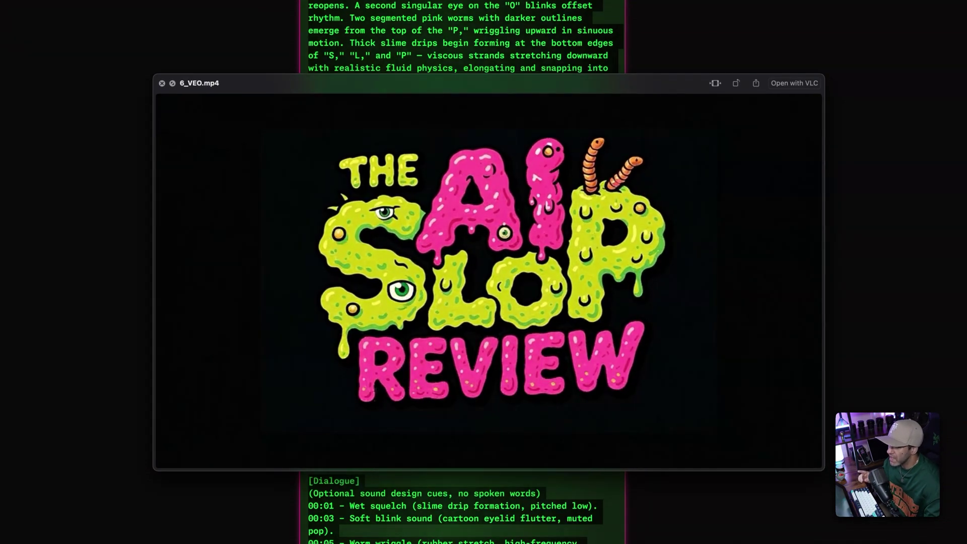